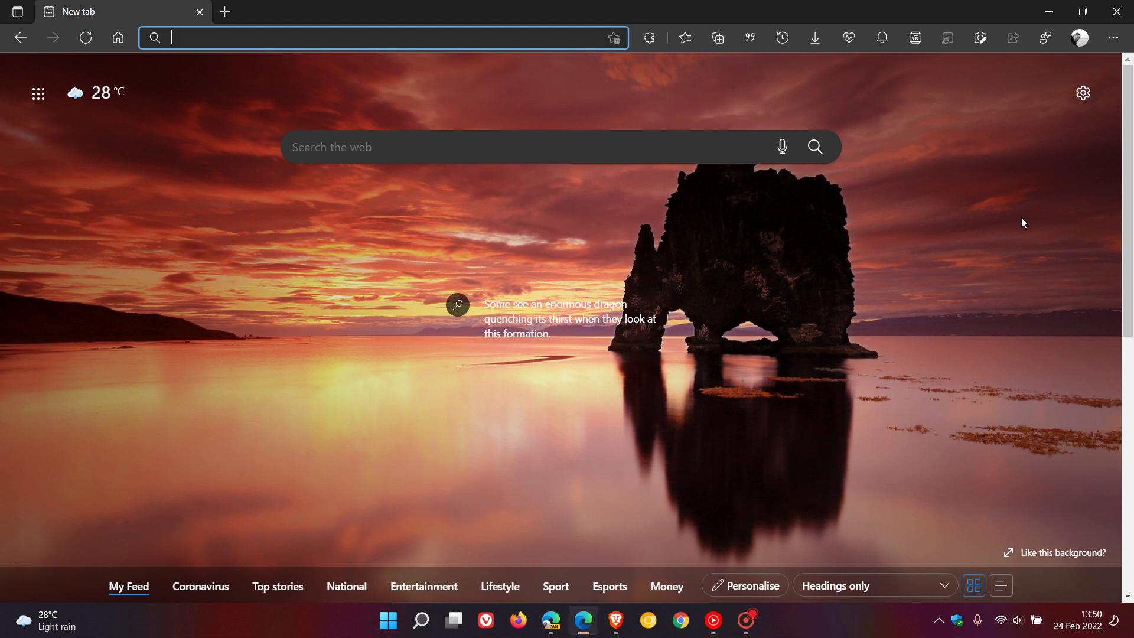
Open the page for managing installed apps to review the existing app management in the stable Edge version.
{"action": "left_click", "coordinate": [1113, 39]}
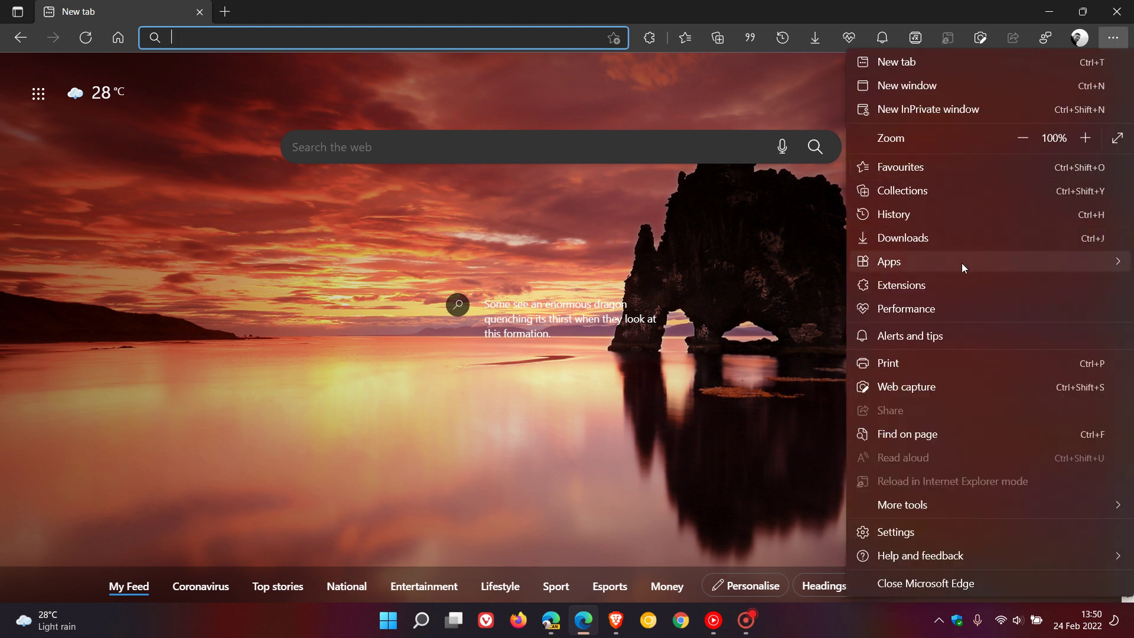
{"action": "mouse_move", "coordinate": [962, 263]}
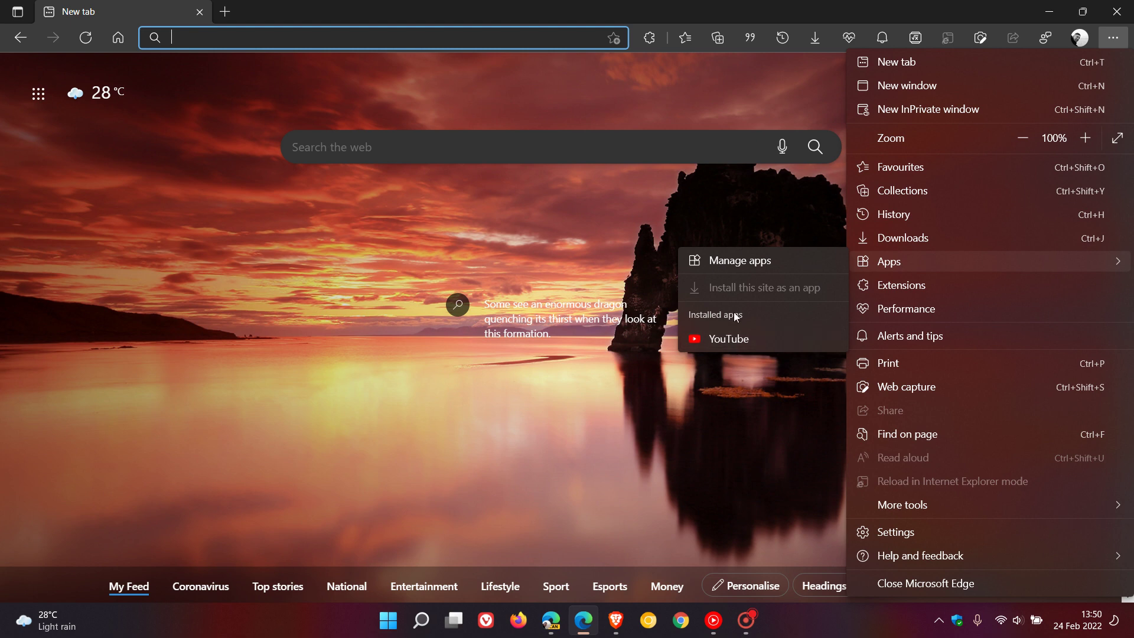
{"action": "left_click", "coordinate": [735, 263]}
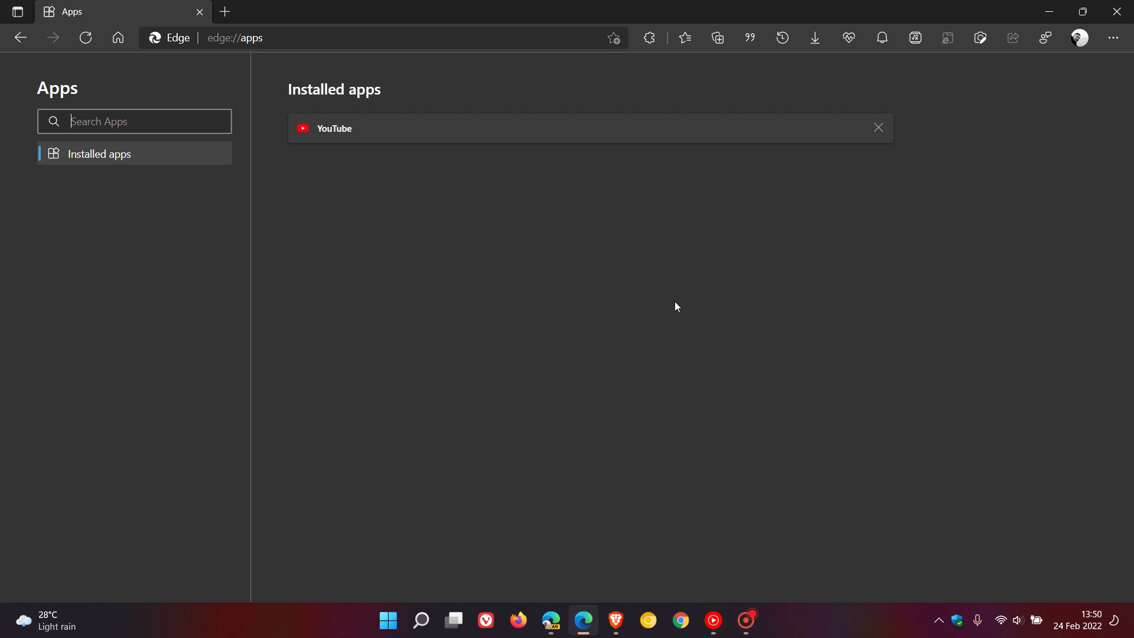
Switch to Edge Canary and enable the Apps button in its Appearance settings.
{"action": "left_click", "coordinate": [551, 620]}
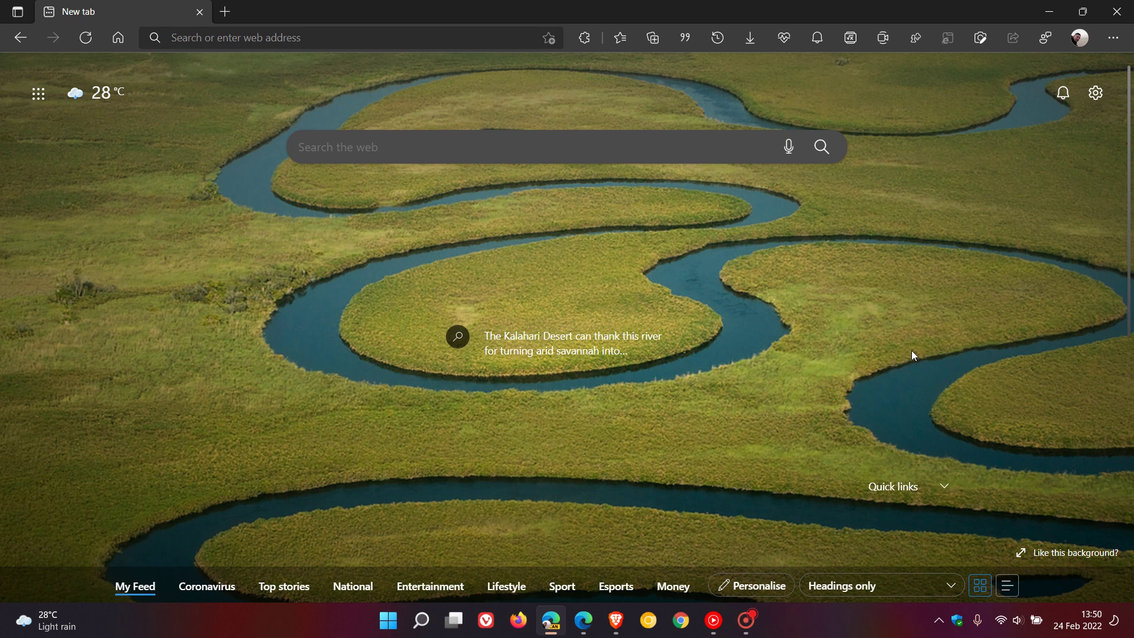
{"action": "left_click", "coordinate": [1115, 39]}
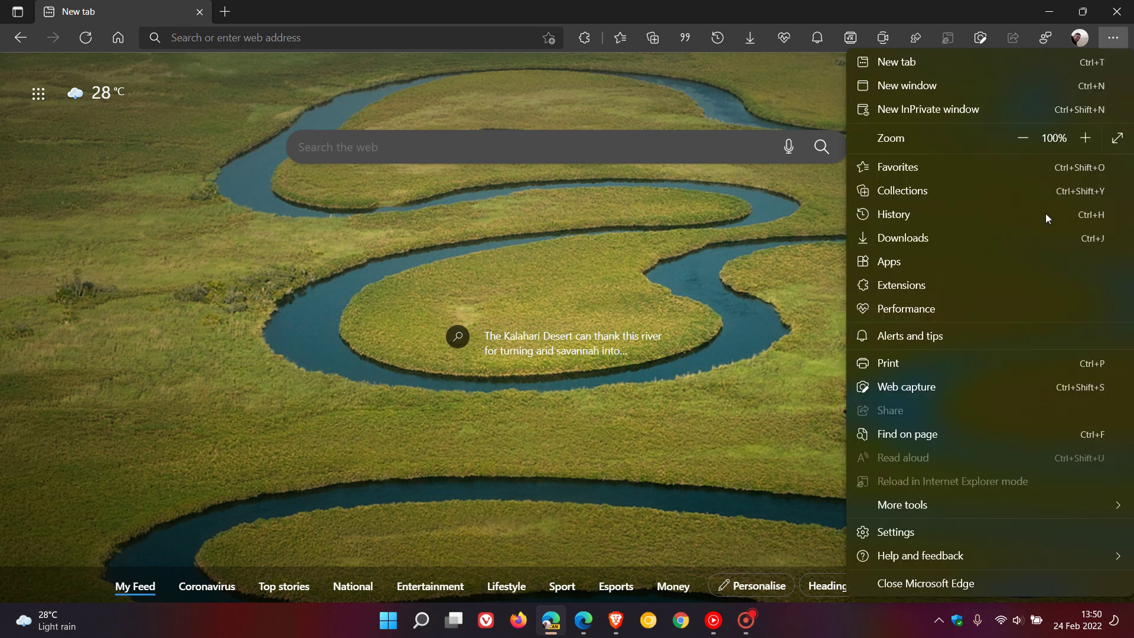
{"action": "left_click", "coordinate": [940, 536]}
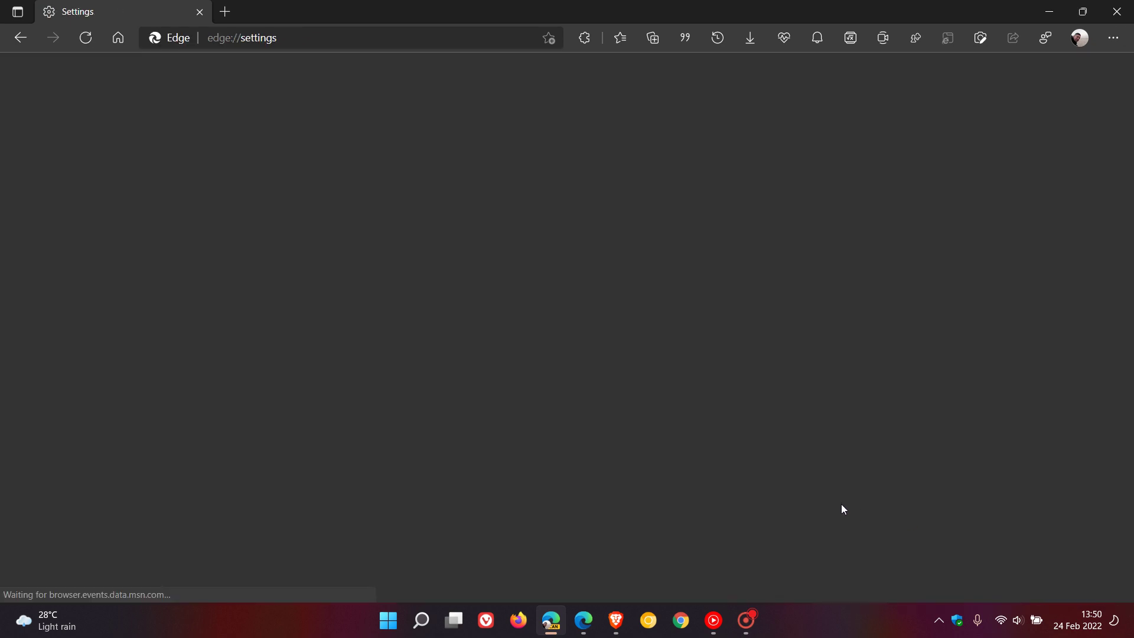
{"action": "left_click", "coordinate": [118, 200]}
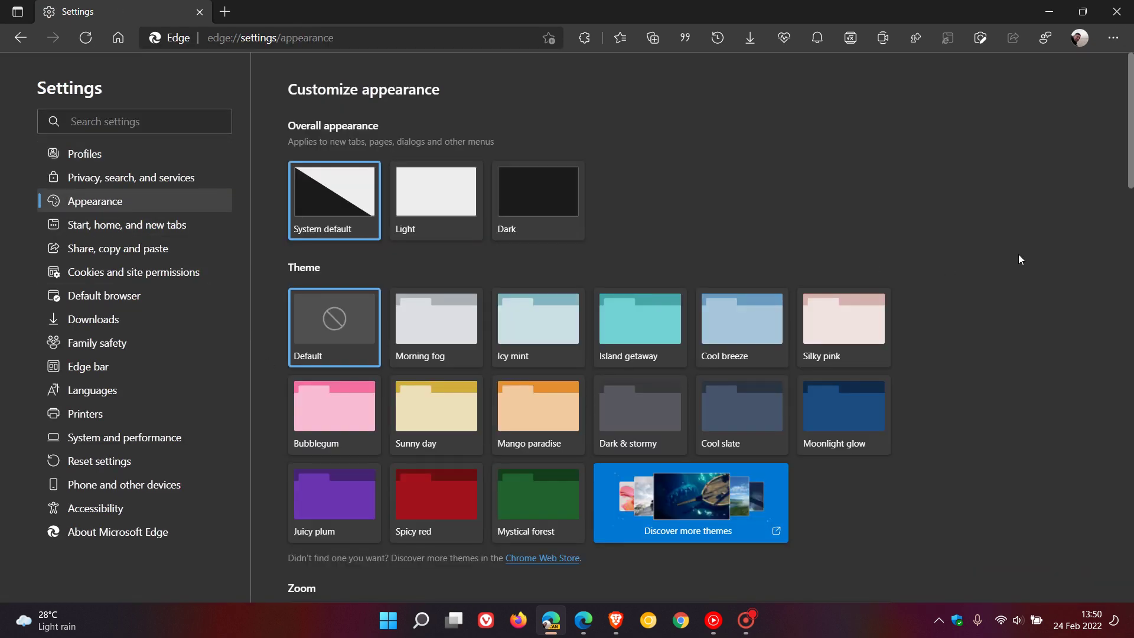
{"action": "scroll", "coordinate": [1020, 254], "scroll_direction": "down", "scroll_amount": 10}
{"action": "scroll", "coordinate": [1021, 260], "scroll_direction": "down", "scroll_amount": 7}
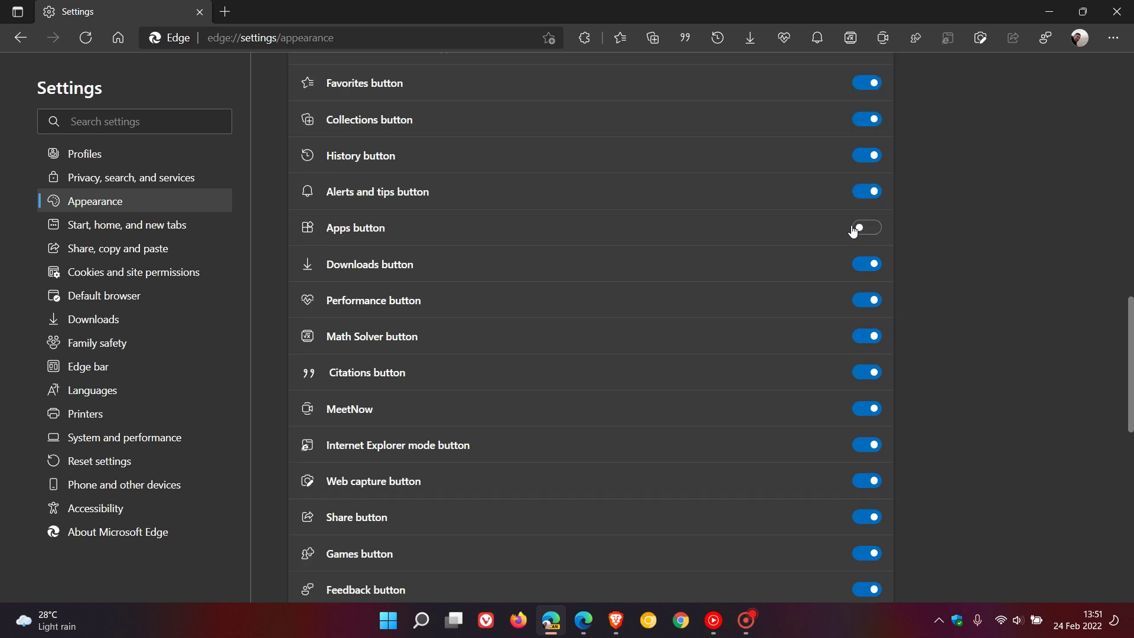
{"action": "left_click", "coordinate": [880, 236]}
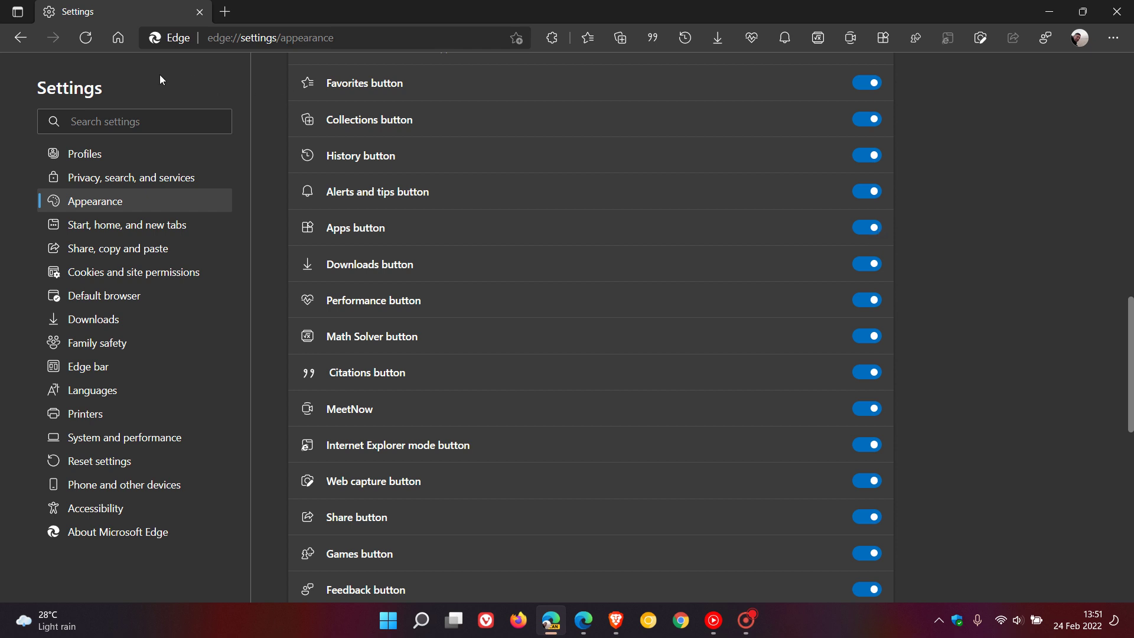
Return to the home page and examine the new Apps hub before closing it.
{"action": "left_click", "coordinate": [117, 38]}
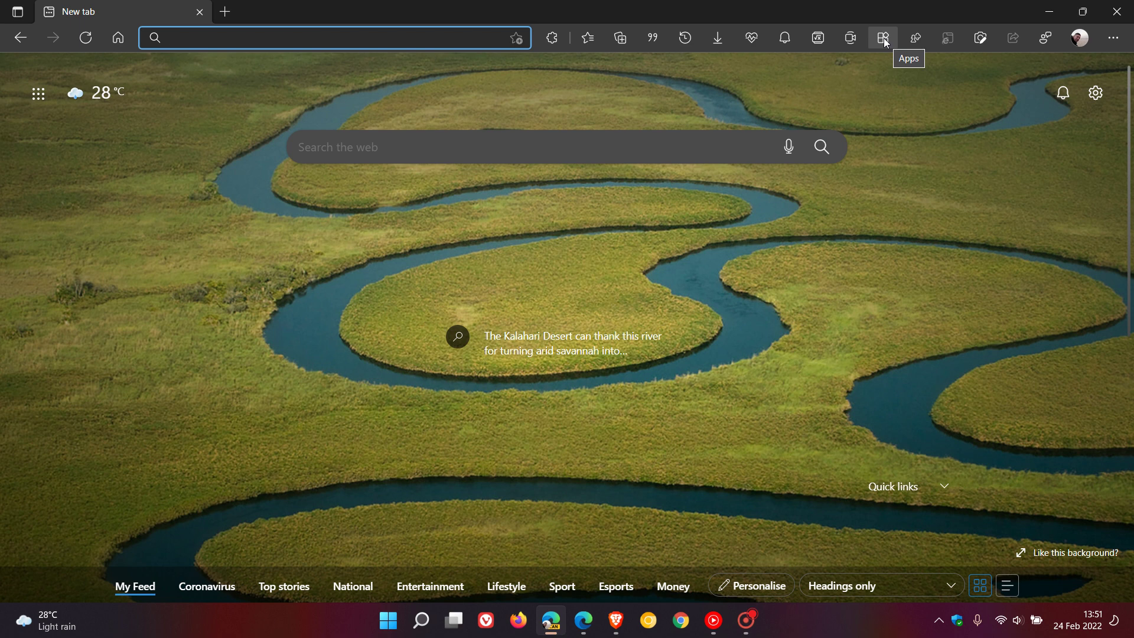
{"action": "left_click", "coordinate": [884, 37]}
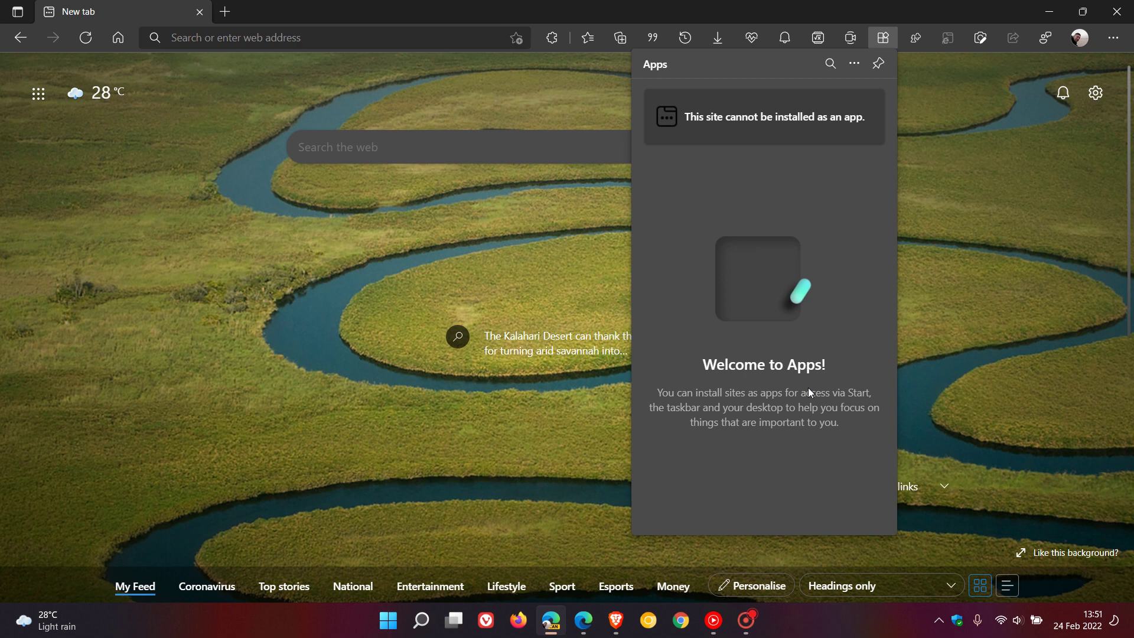
{"action": "left_click", "coordinate": [1008, 291]}
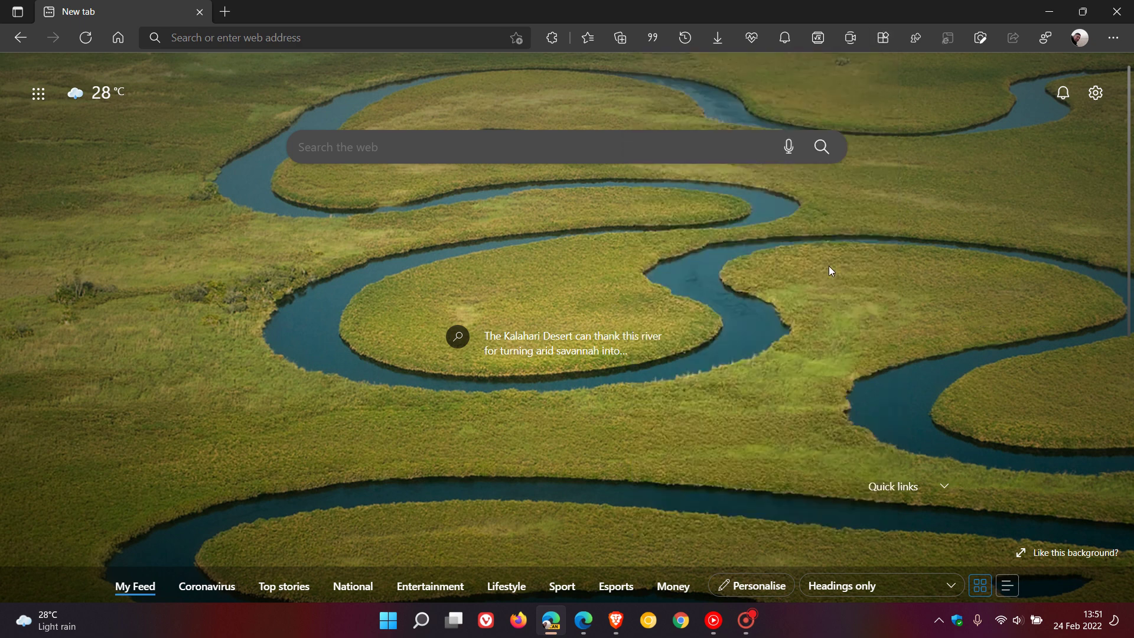
Go to youtube.com/index and open the signed-in account's own channel page.
{"action": "left_click", "coordinate": [254, 38]}
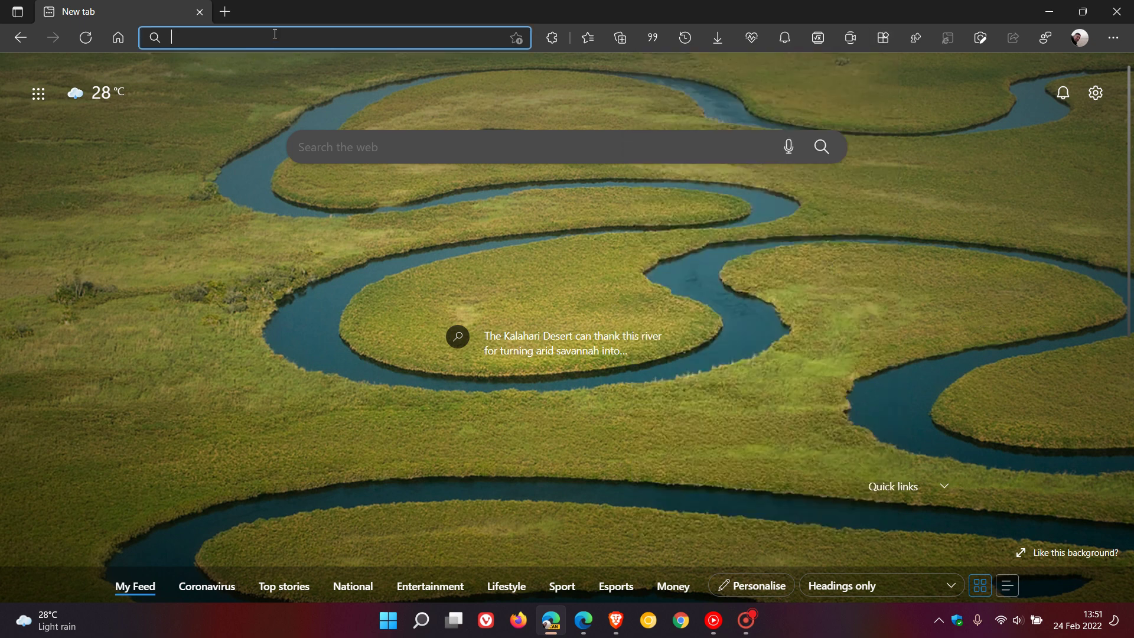
{"action": "type", "text": "youtube.com/index"}
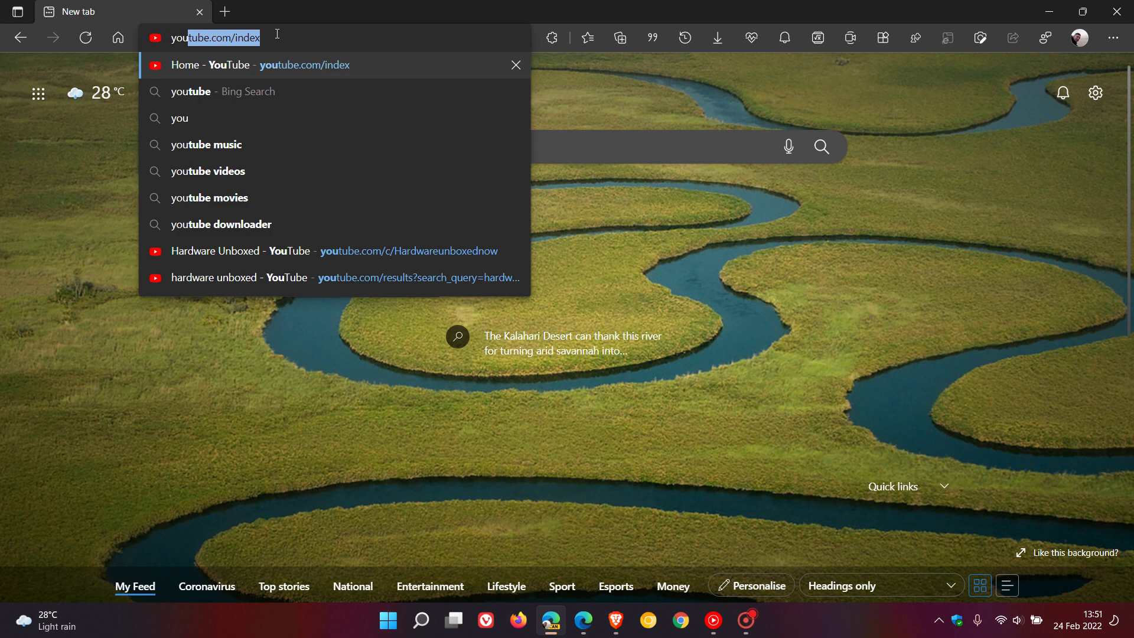
{"action": "left_click", "coordinate": [270, 65]}
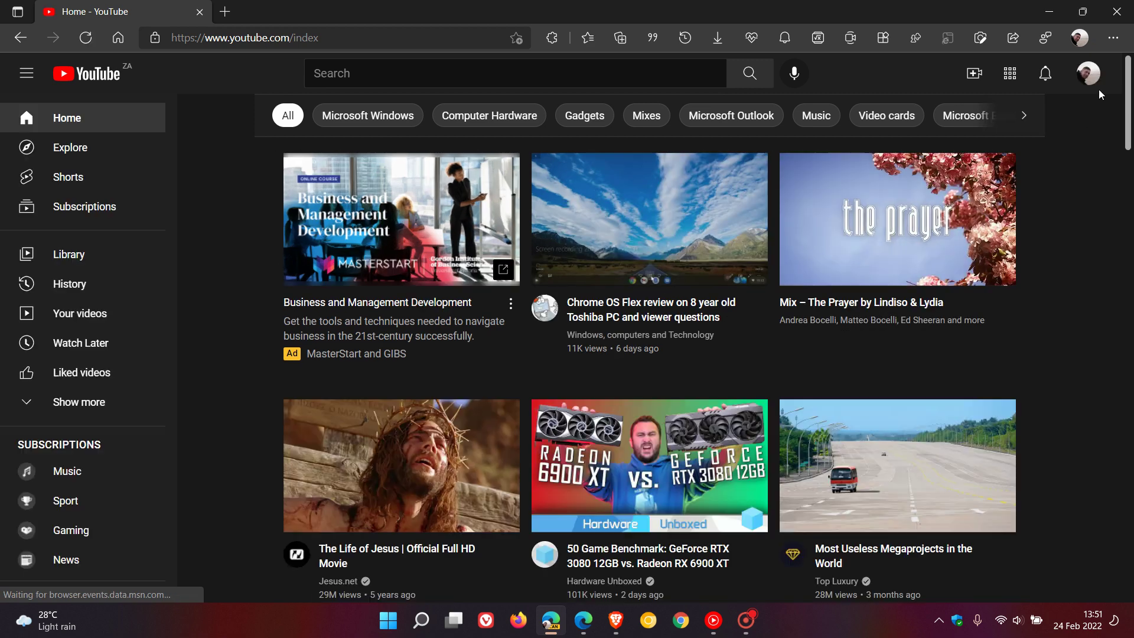
{"action": "left_click", "coordinate": [1090, 76]}
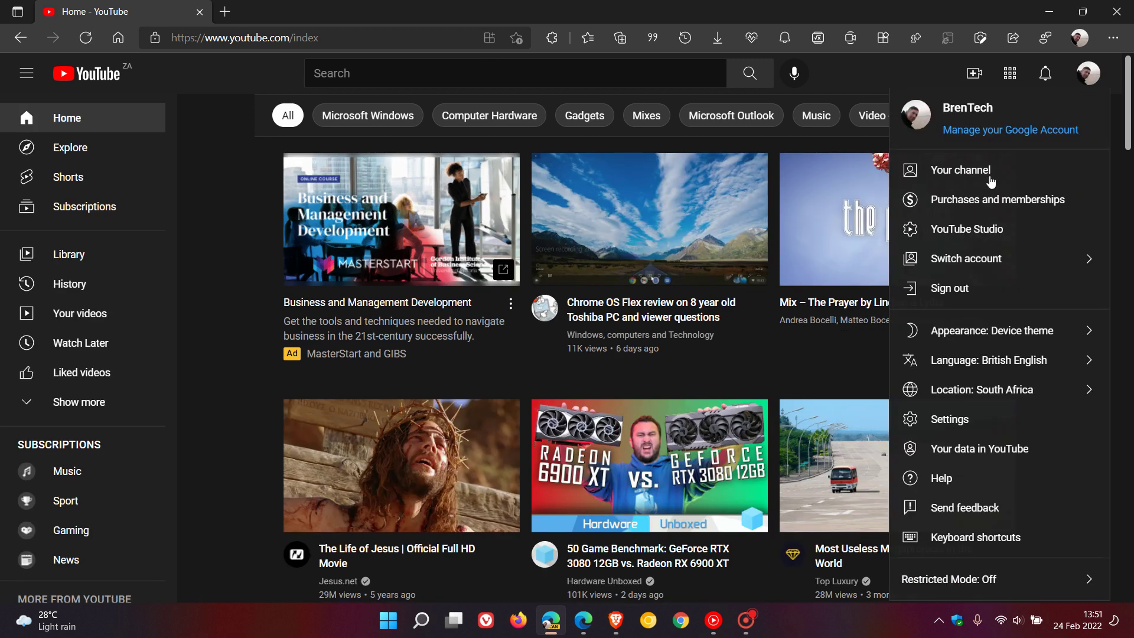
{"action": "left_click", "coordinate": [990, 180]}
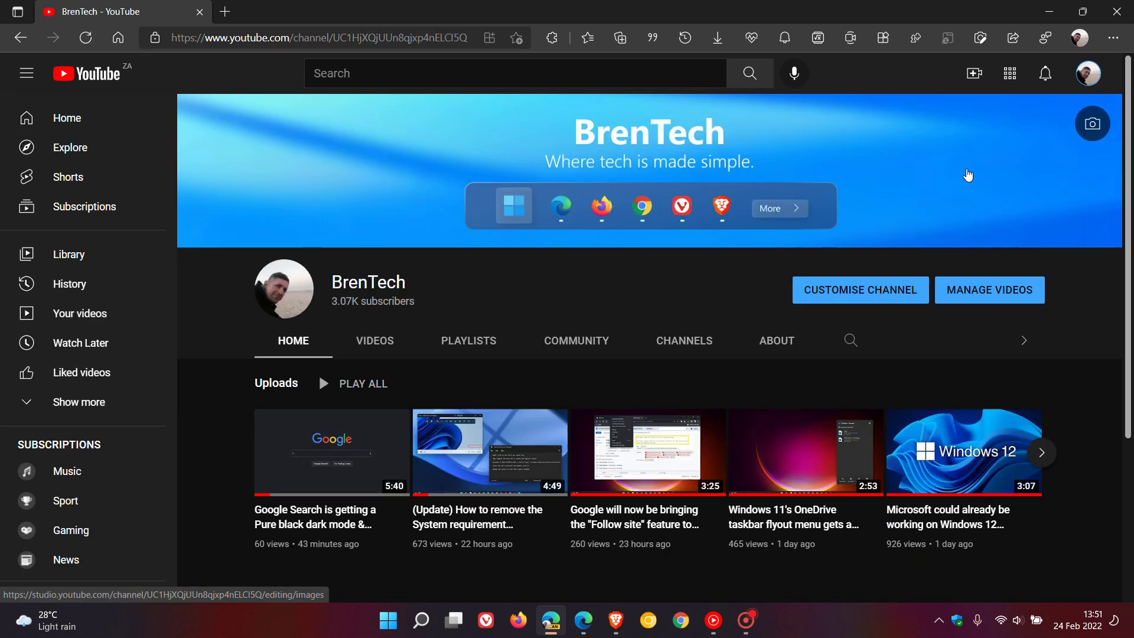
Install YouTube as an app from the Apps hub, decline the extra app permissions, and minimize its window.
{"action": "left_click", "coordinate": [883, 38]}
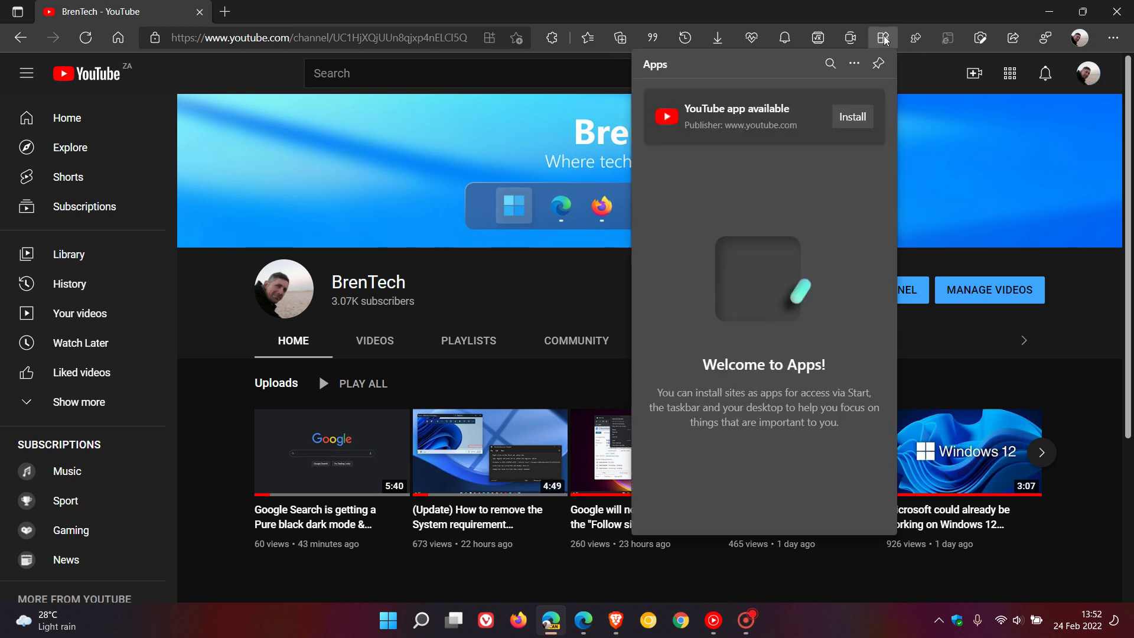
{"action": "left_click", "coordinate": [852, 122]}
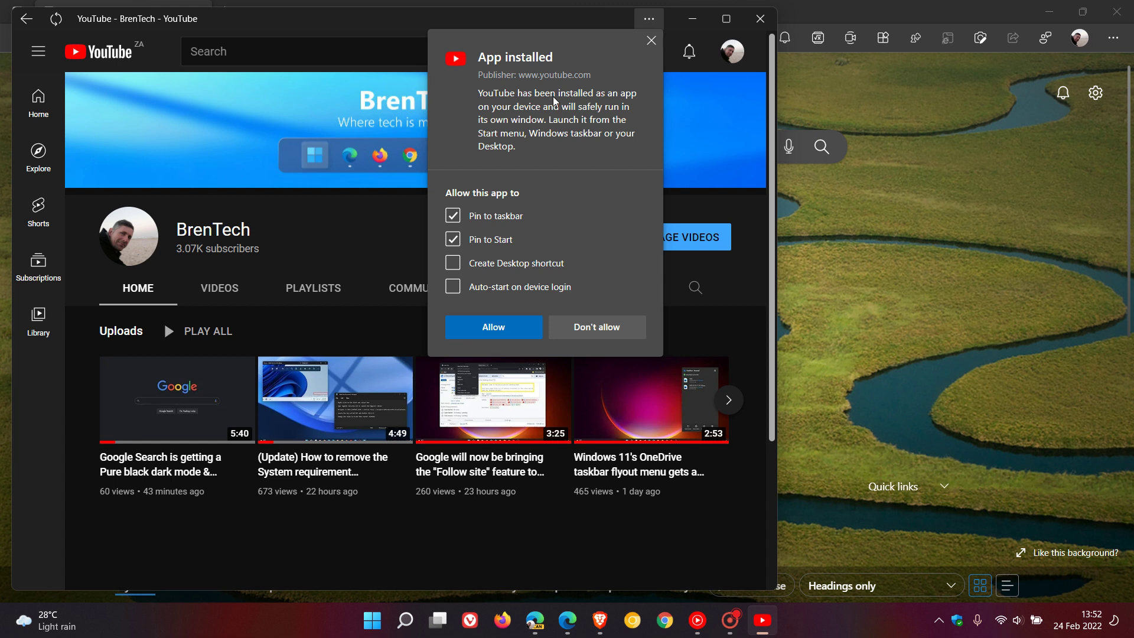
{"action": "left_click", "coordinate": [590, 331]}
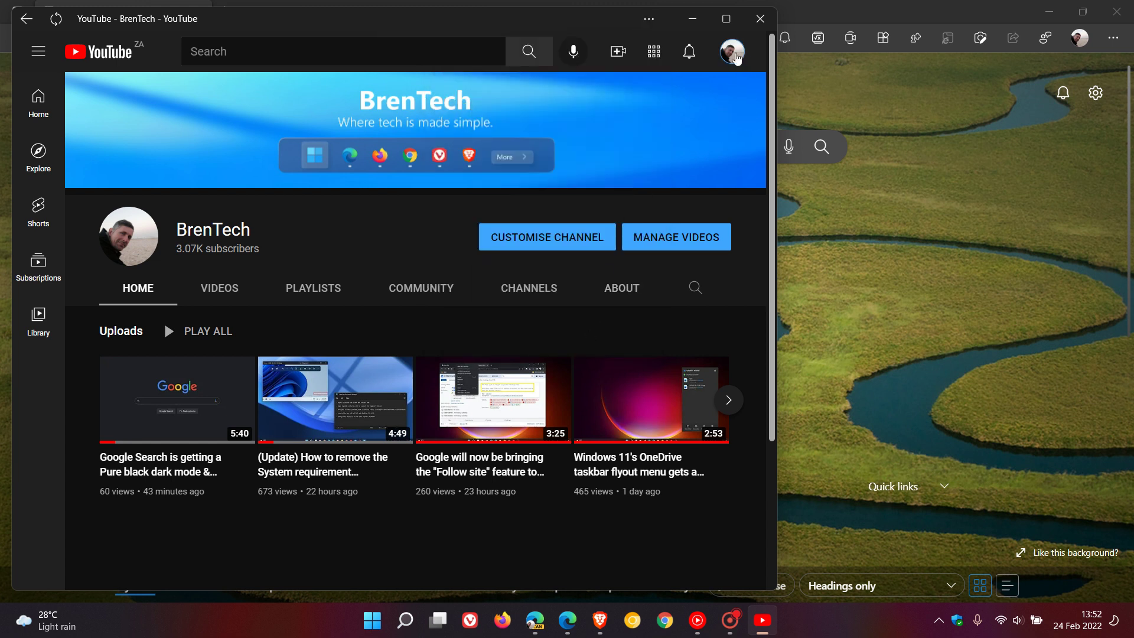
{"action": "left_click", "coordinate": [692, 19]}
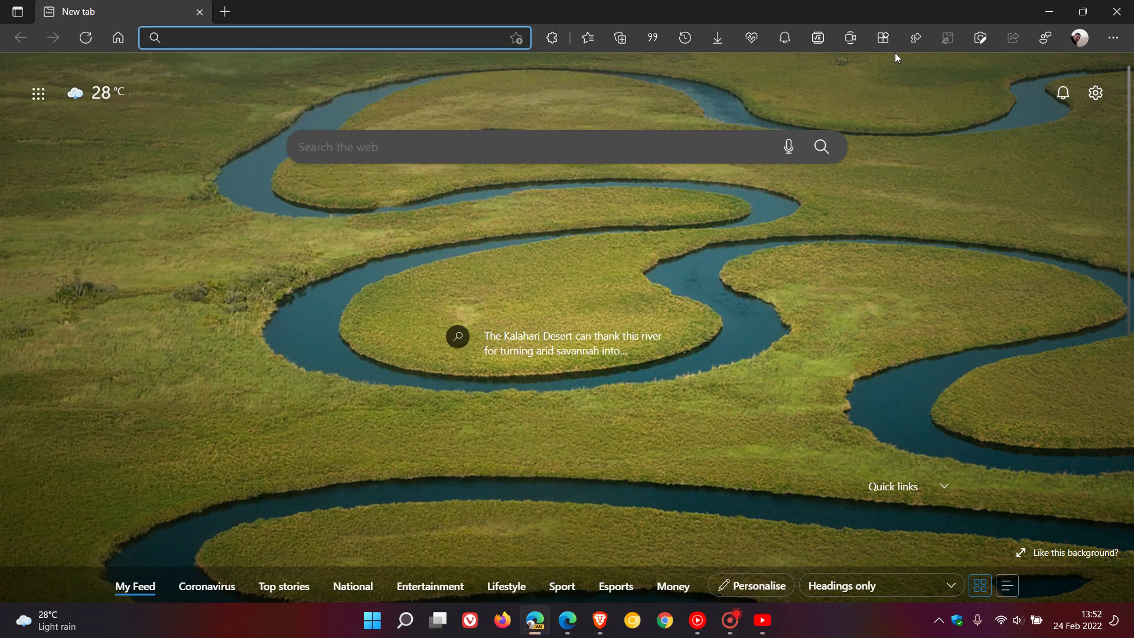
Open the Manage apps page from the Apps hub, review its options for installed apps, and close it.
{"action": "left_click", "coordinate": [883, 39]}
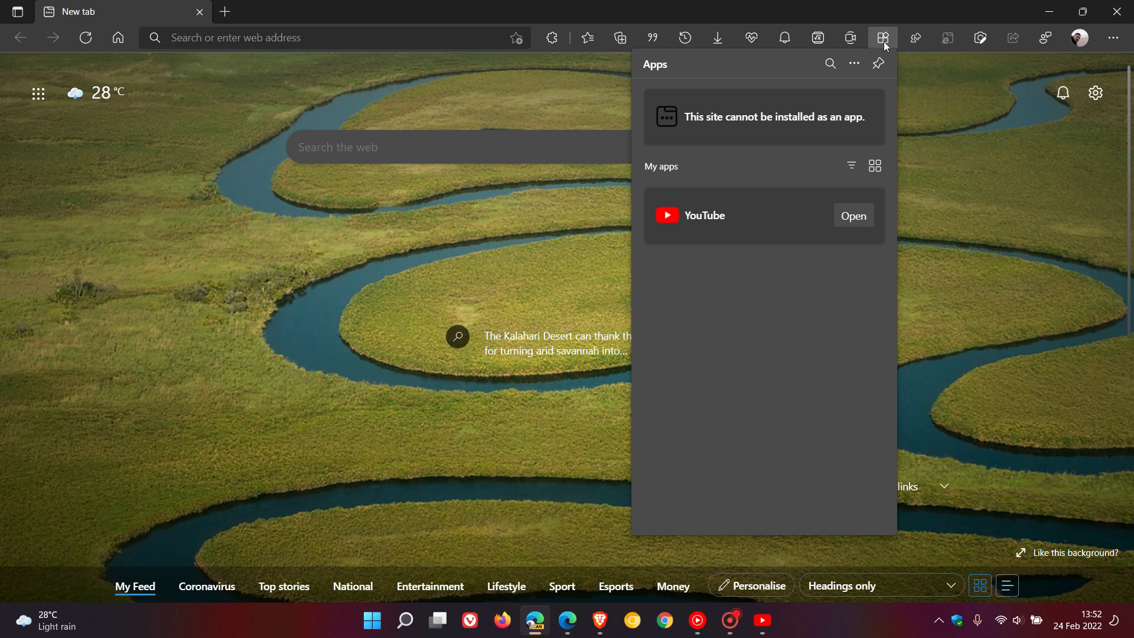
{"action": "left_click", "coordinate": [855, 65]}
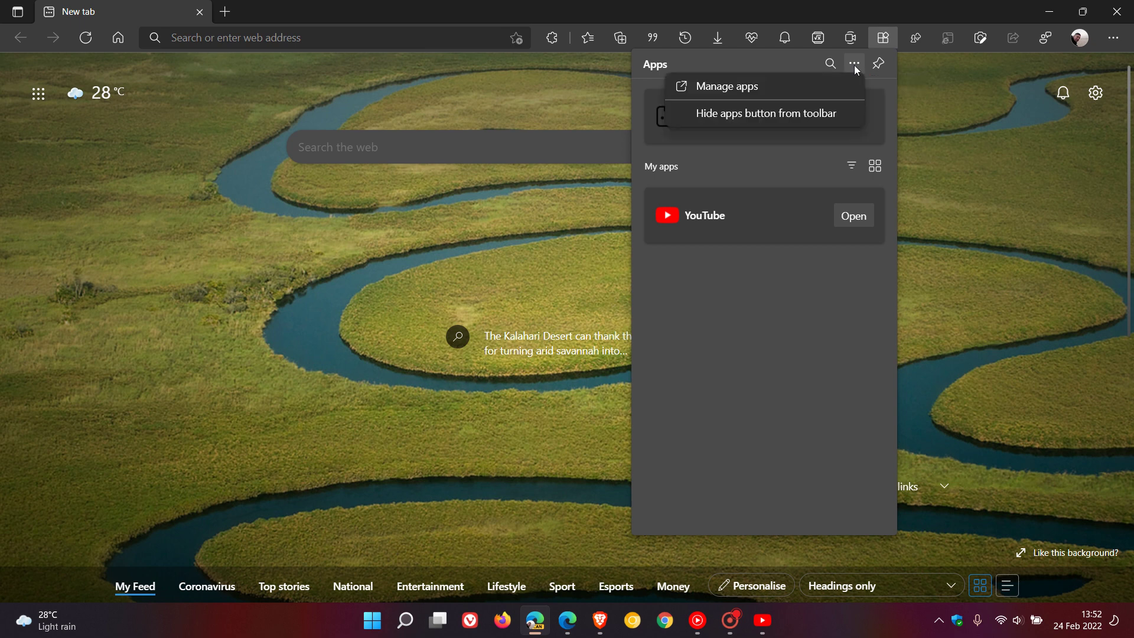
{"action": "left_click", "coordinate": [749, 91]}
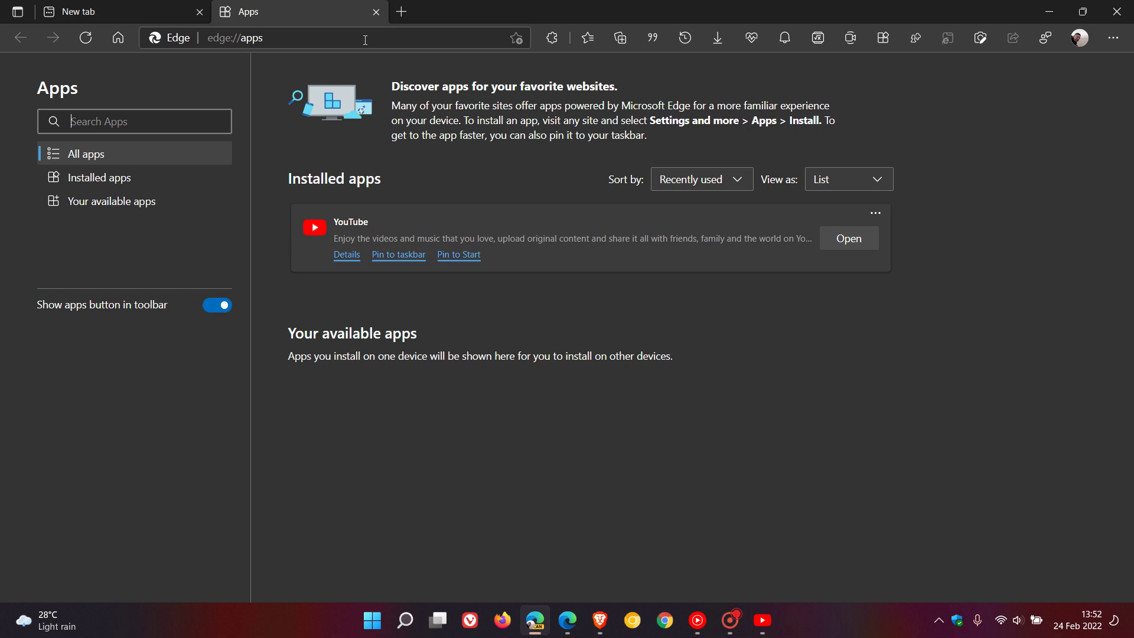
{"action": "left_click", "coordinate": [376, 12]}
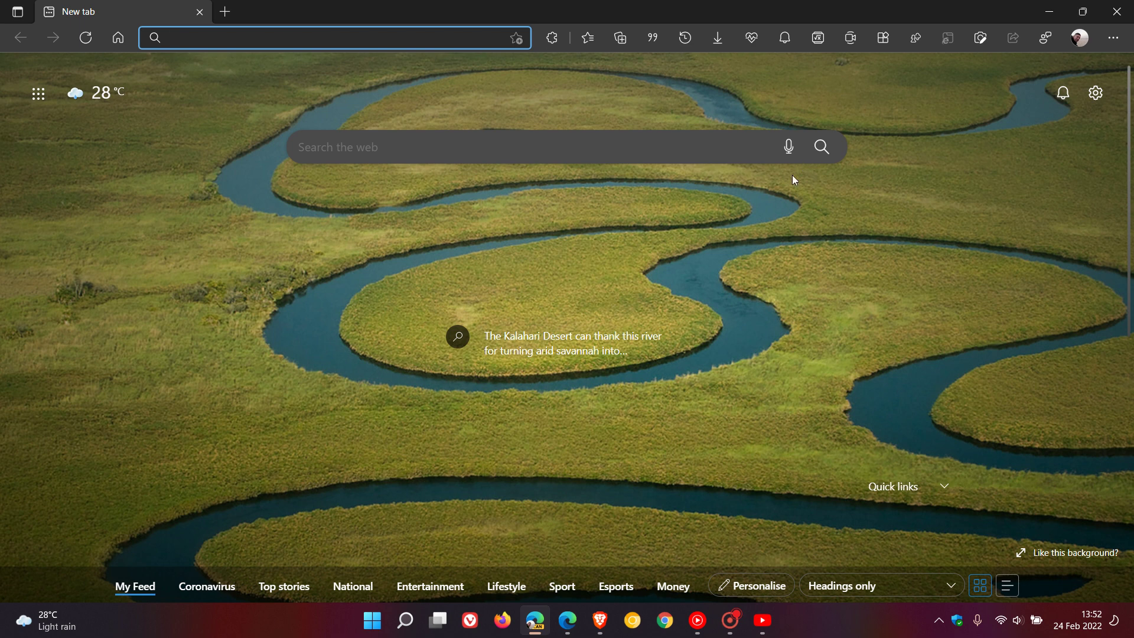
Reopen the Apps hub, pin it beside the web page, and unpin it again.
{"action": "left_click", "coordinate": [882, 39]}
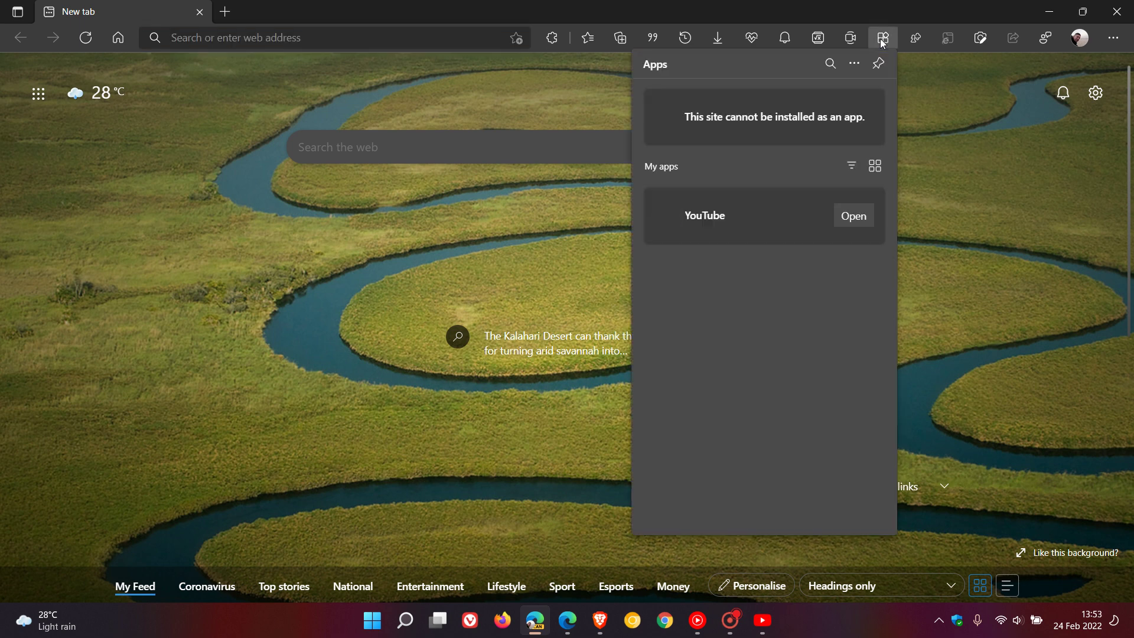
{"action": "left_click", "coordinate": [858, 67]}
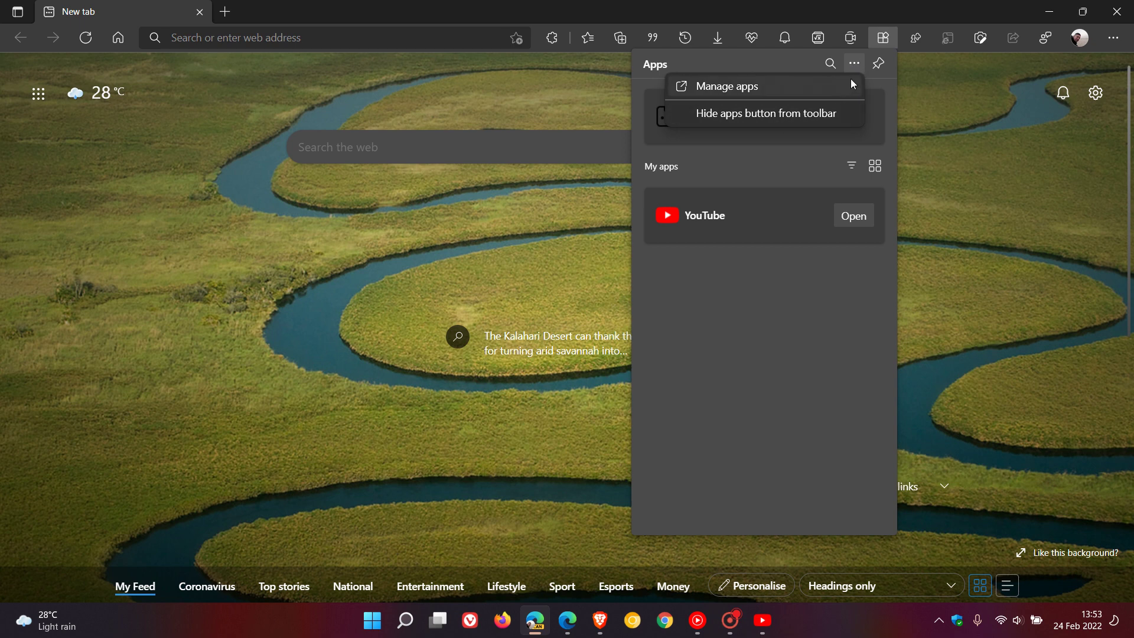
{"action": "left_click", "coordinate": [879, 63]}
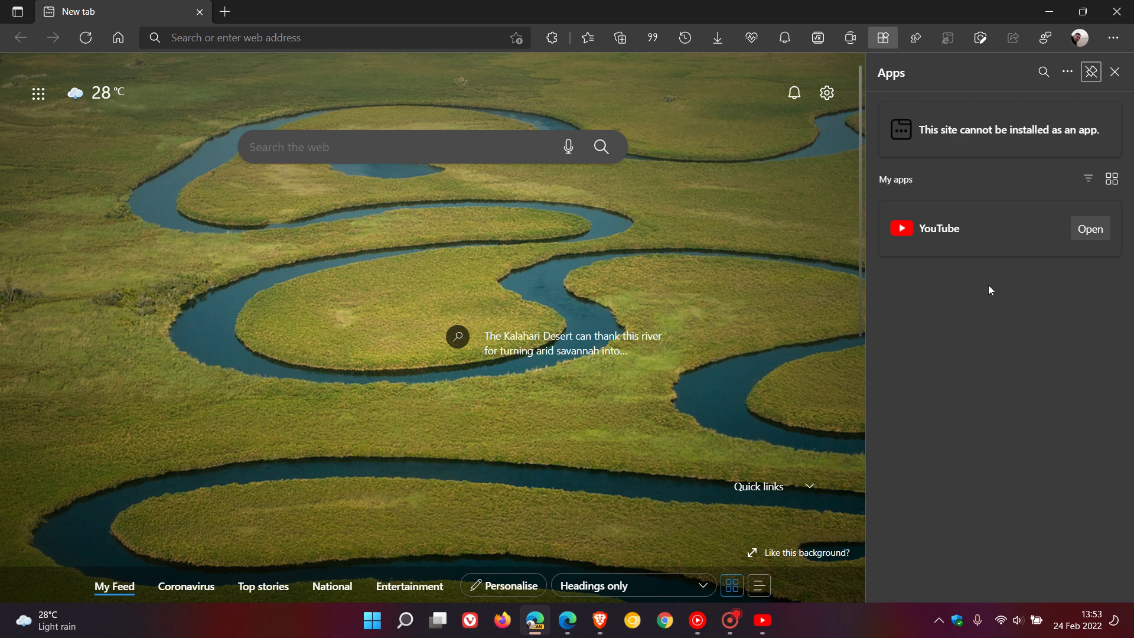
{"action": "left_click", "coordinate": [1091, 70]}
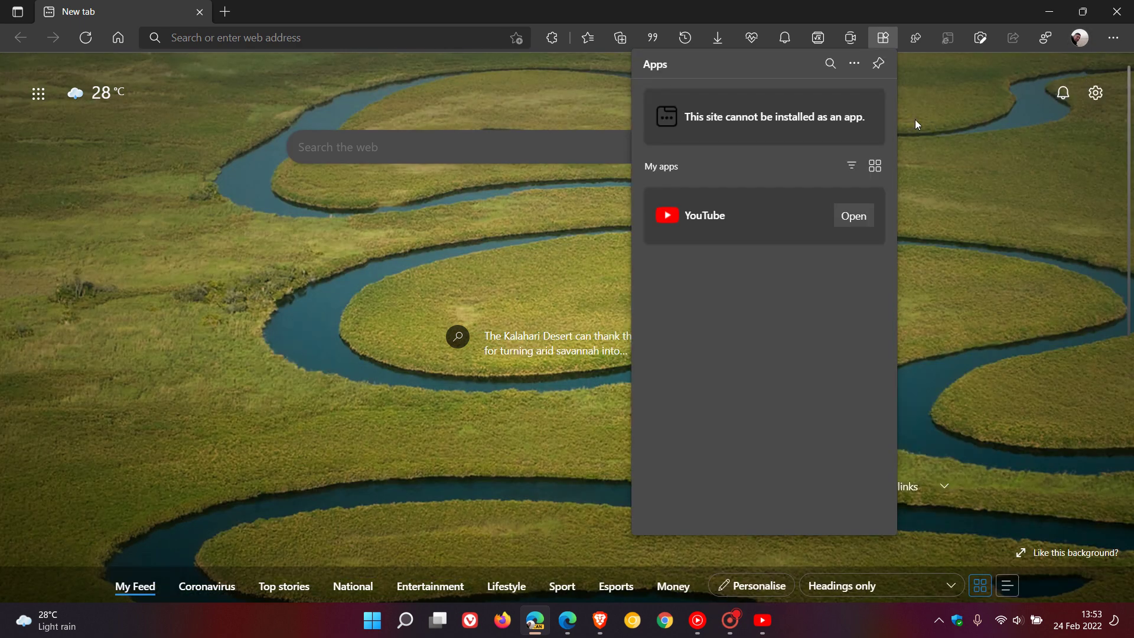
Check the sort options for My apps, and switch the view to Grid and back to List before closing the hub.
{"action": "left_click", "coordinate": [854, 168]}
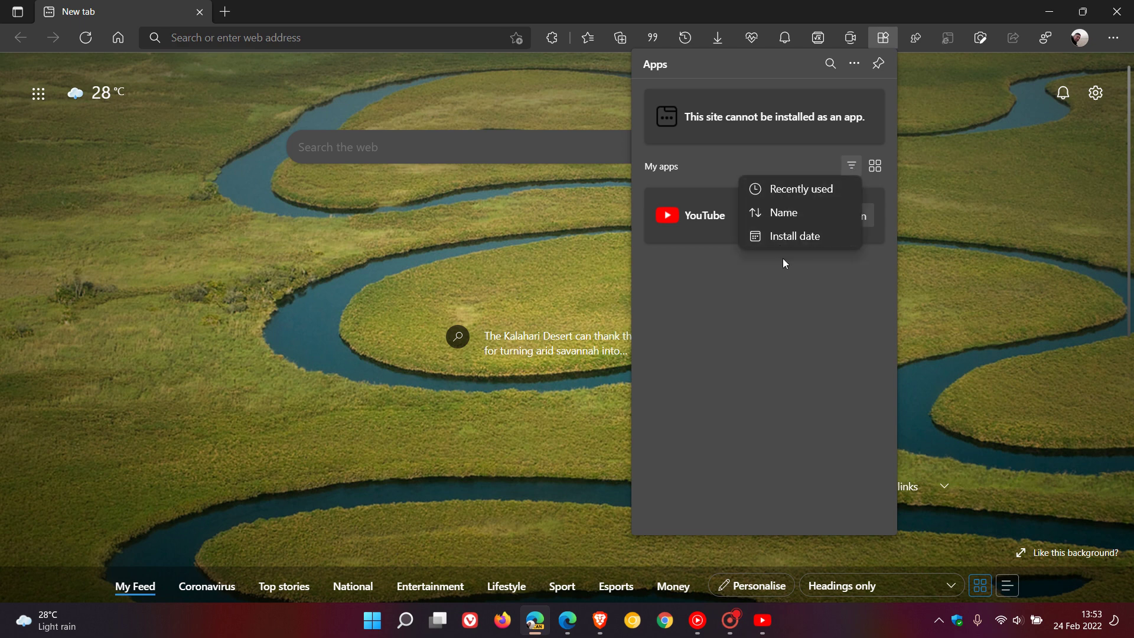
{"action": "left_click", "coordinate": [879, 168]}
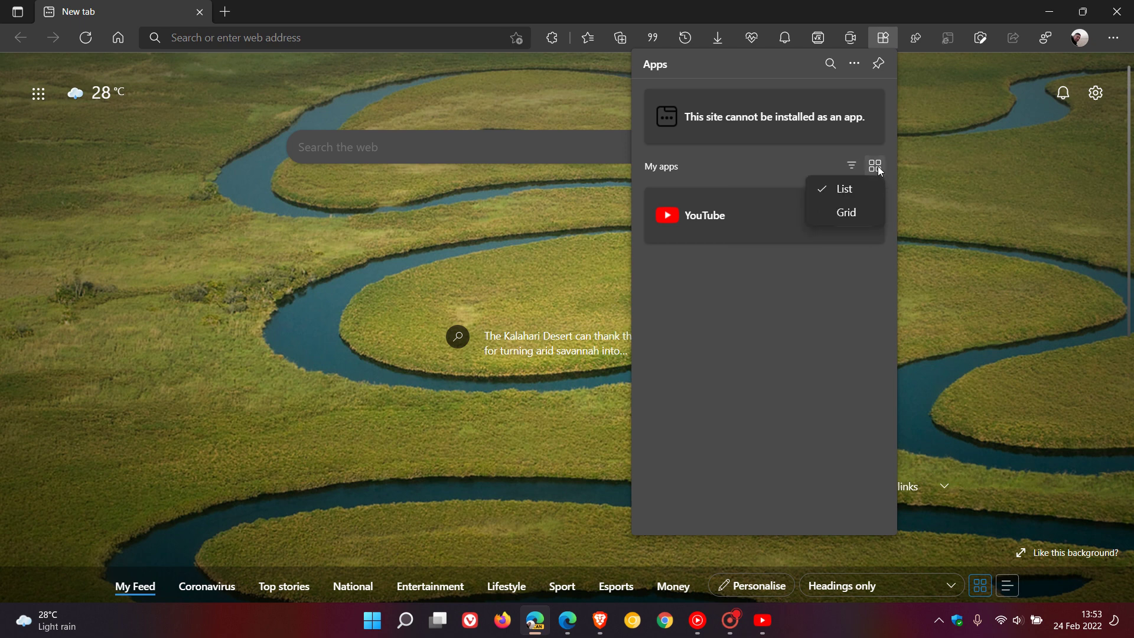
{"action": "left_click", "coordinate": [846, 212]}
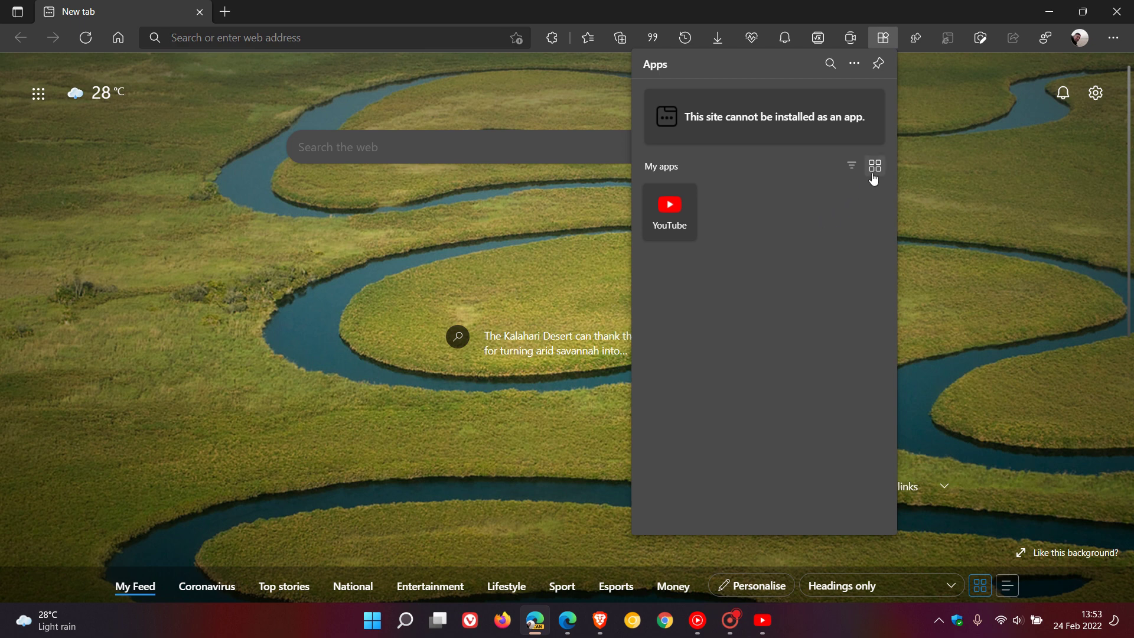
{"action": "left_click", "coordinate": [873, 171]}
{"action": "left_click", "coordinate": [843, 190]}
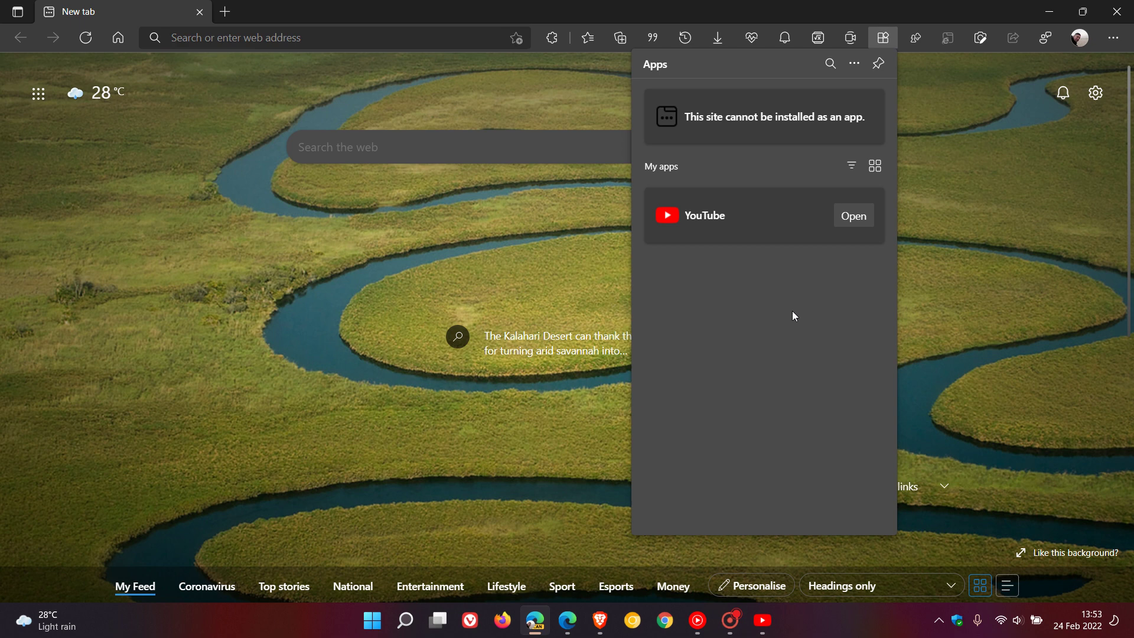
{"action": "left_click", "coordinate": [943, 289]}
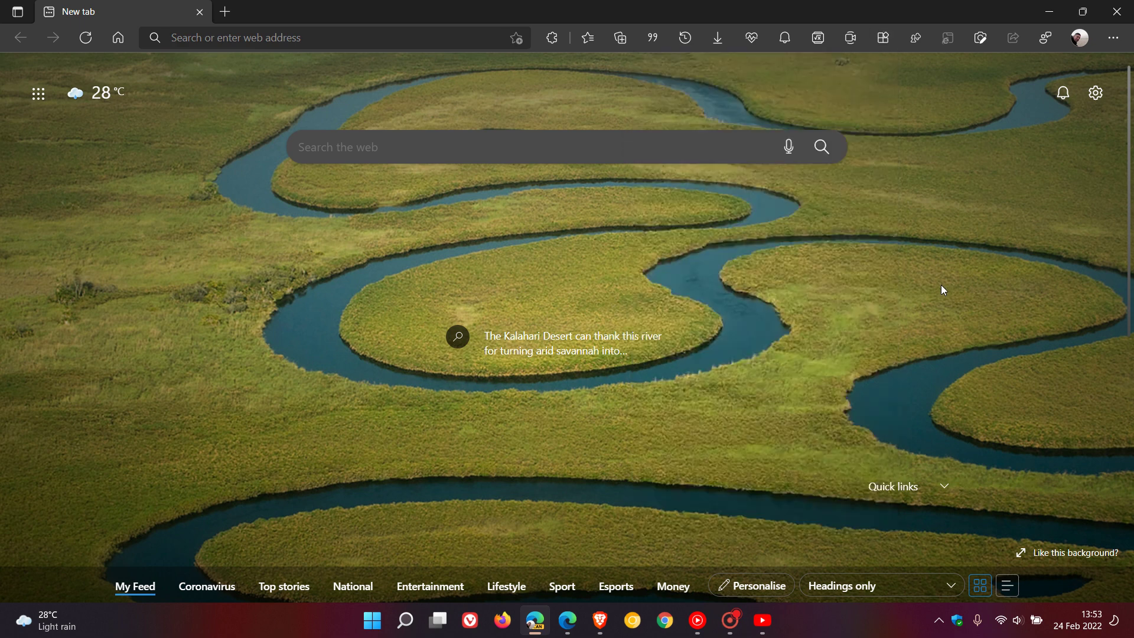